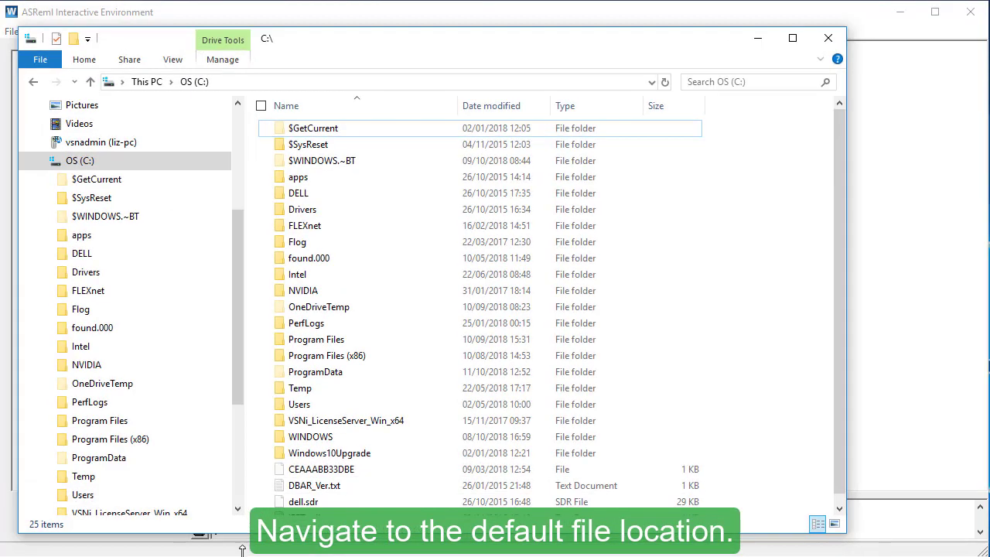
Step: Browse to the C:\Program Files\ASReml4\Examples\Functional folder
left_click(139, 160)
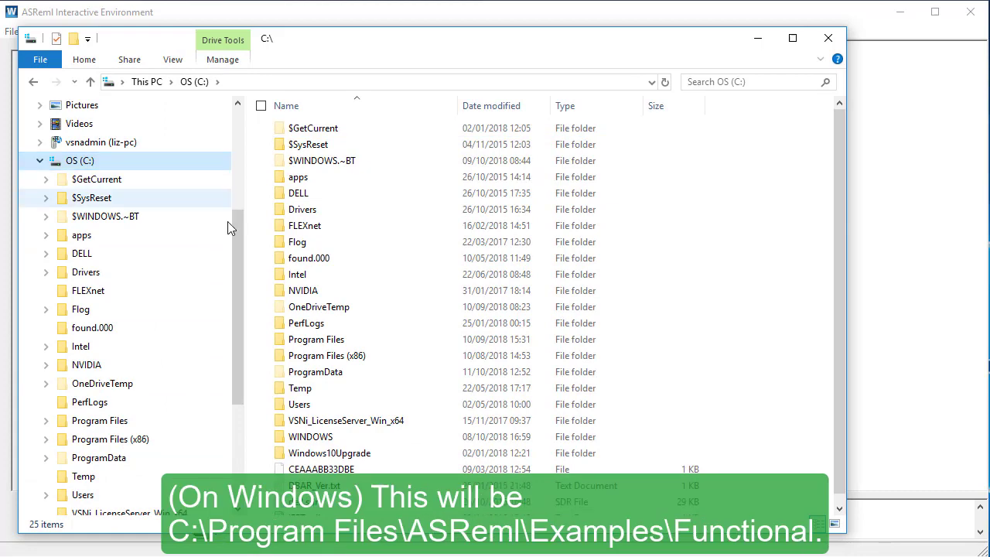
left_click(391, 346)
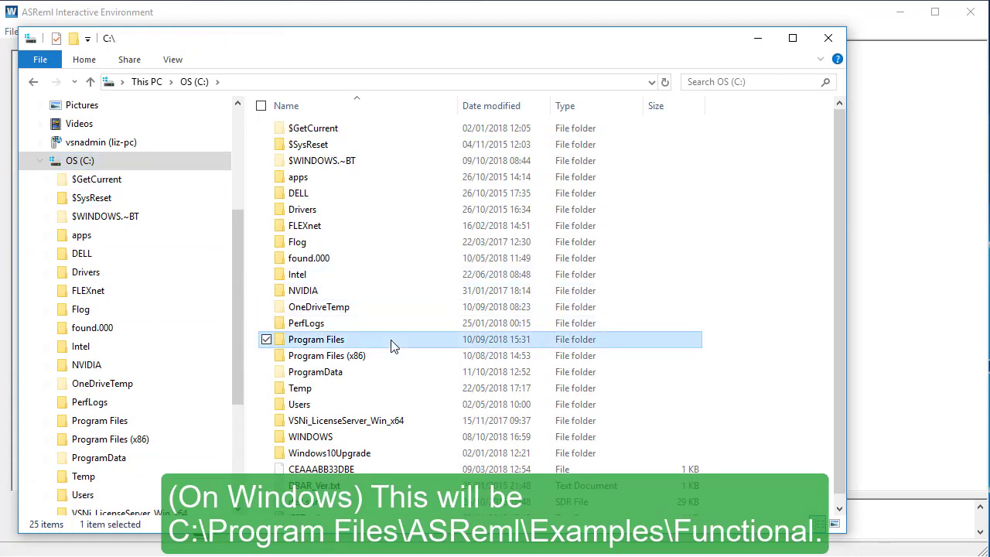
double_click(391, 345)
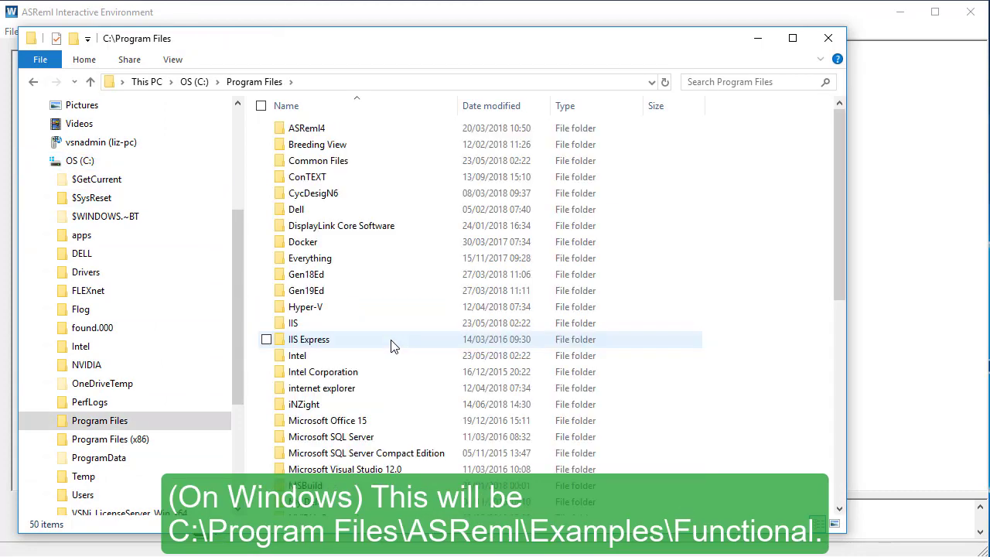
double_click(361, 130)
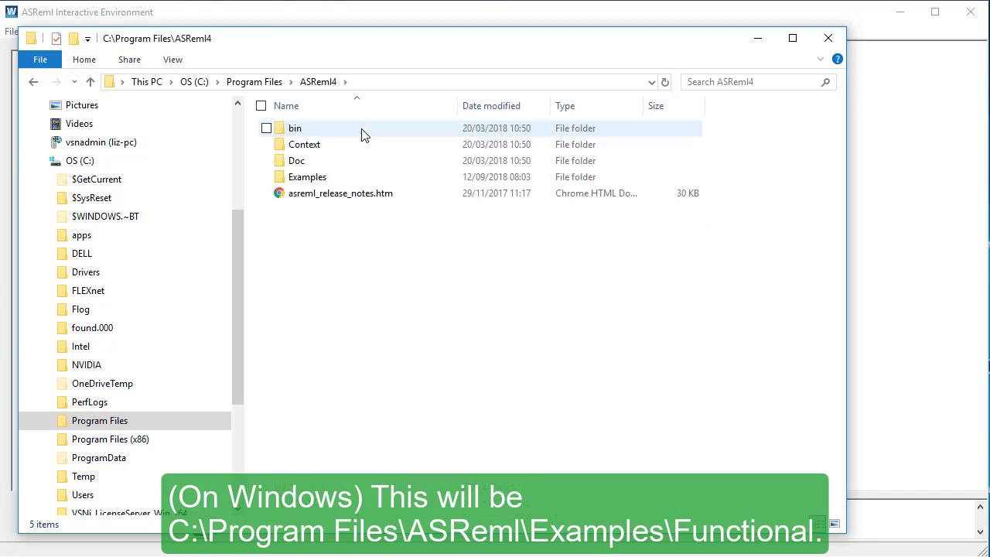
double_click(367, 178)
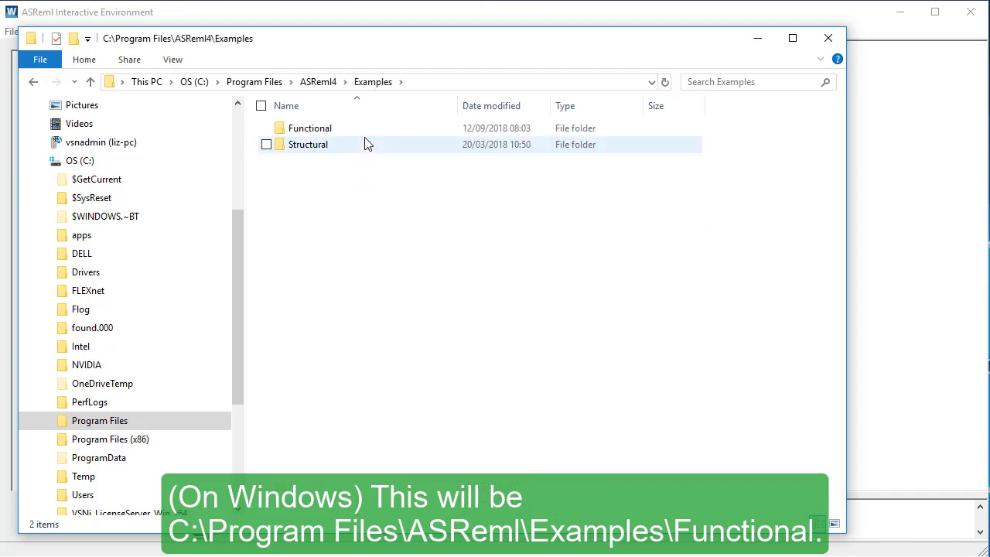
double_click(364, 138)
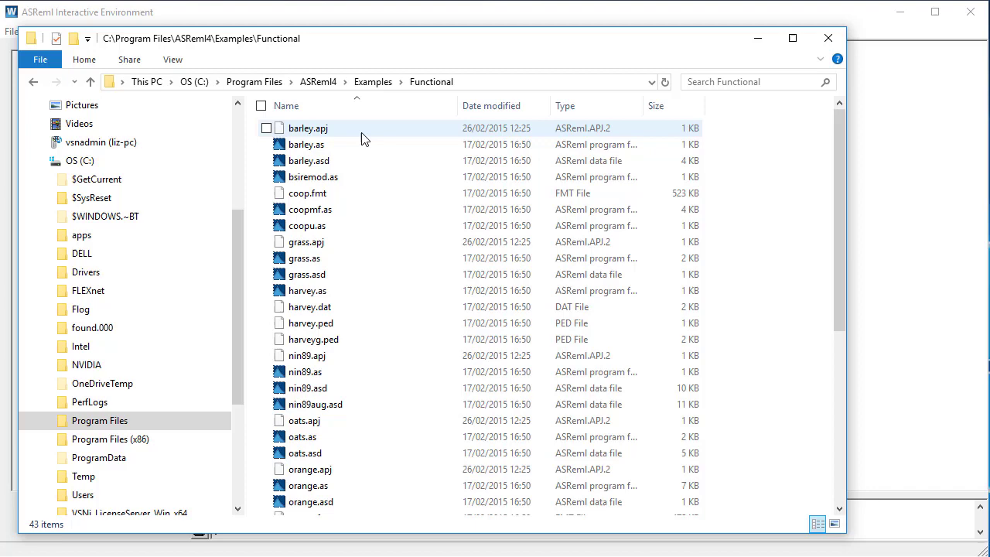
Step: Copy the oats.as and oats.asd files together
left_click(343, 439)
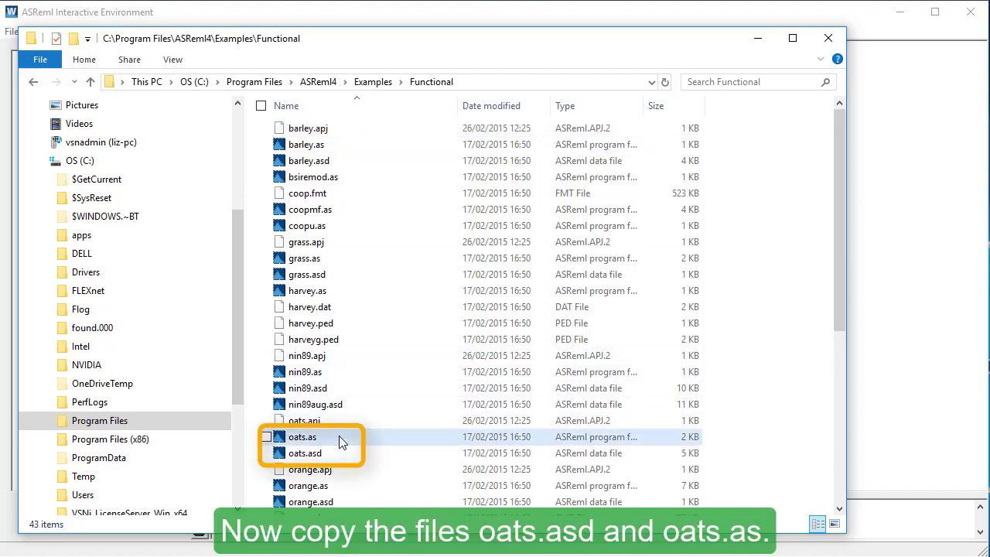
left_click(342, 452, "ctrl")
right_click(342, 450)
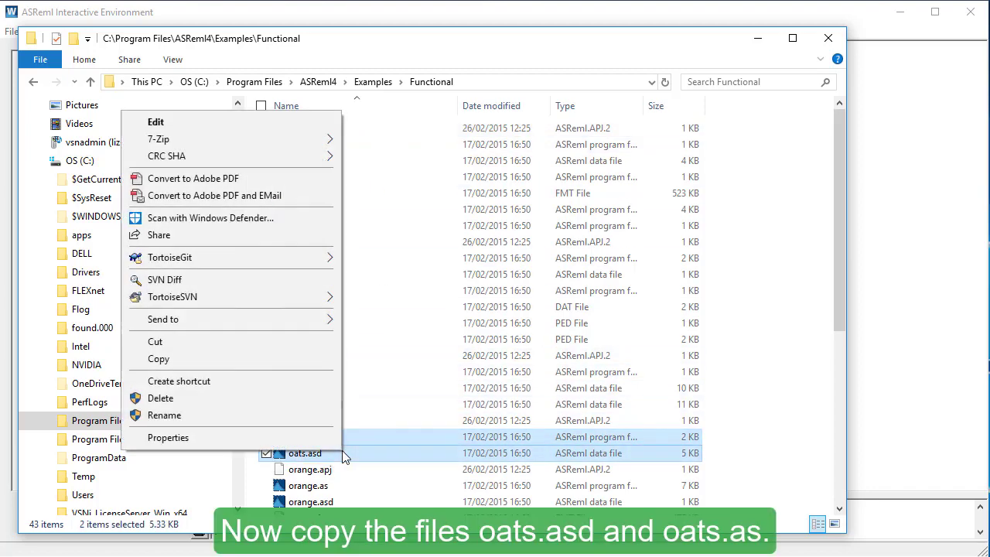
left_click(323, 363)
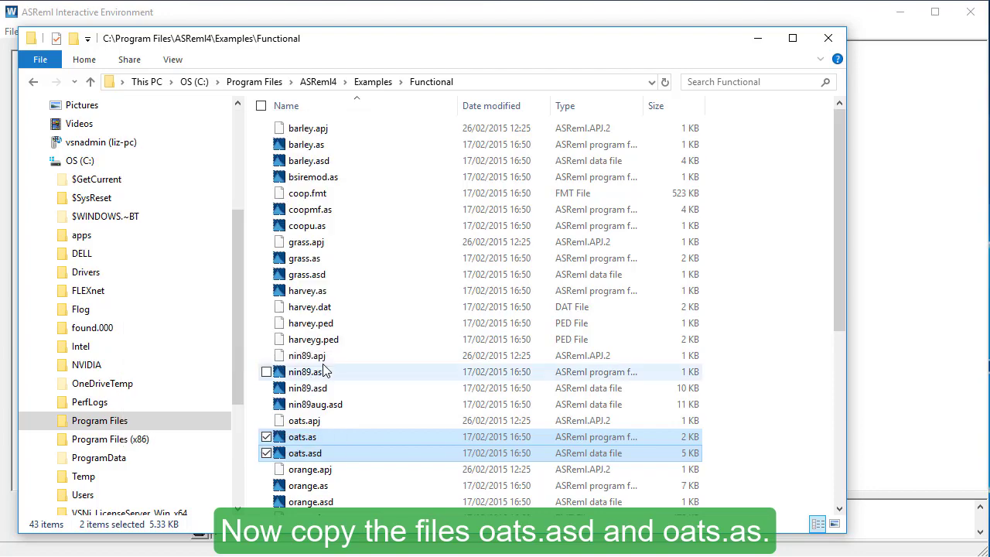
Step: Minimize ASReml and paste oats.as and oats.asd into the desktop ASReml Projects folder
left_click(901, 12)
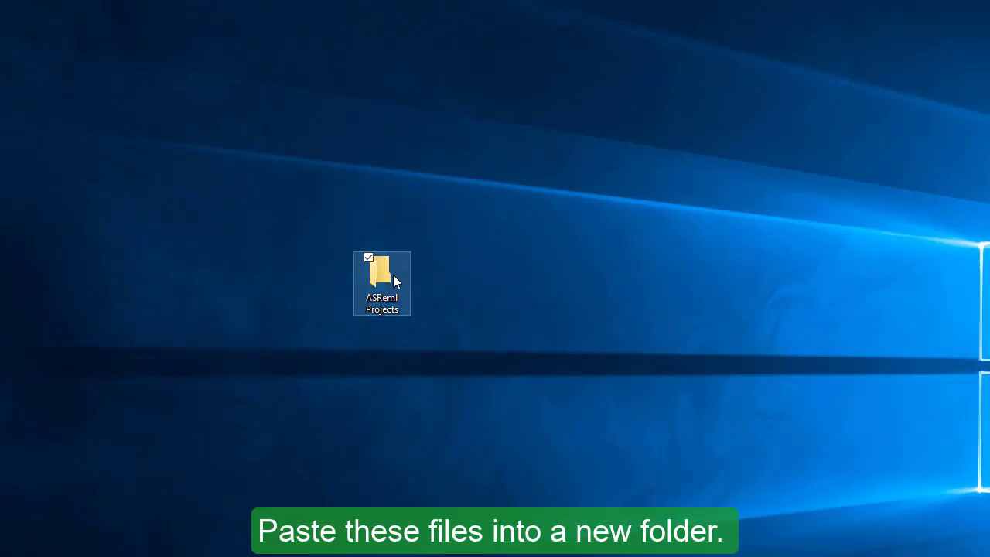
double_click(393, 280)
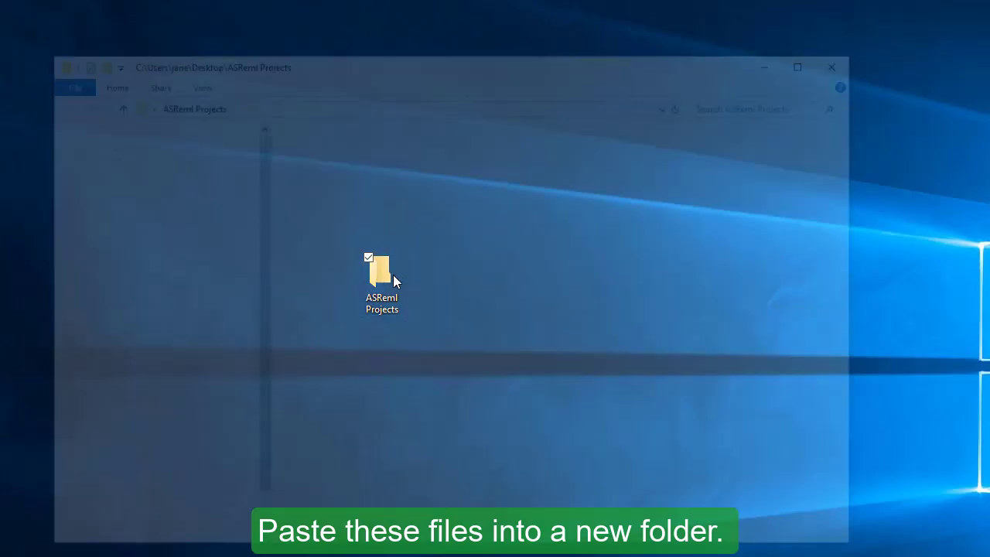
right_click(393, 279)
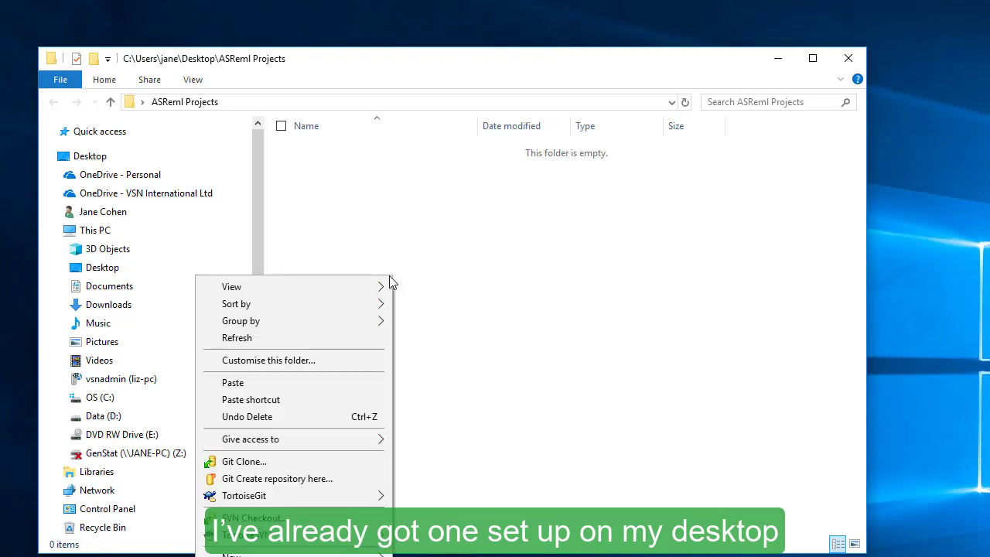
left_click(338, 383)
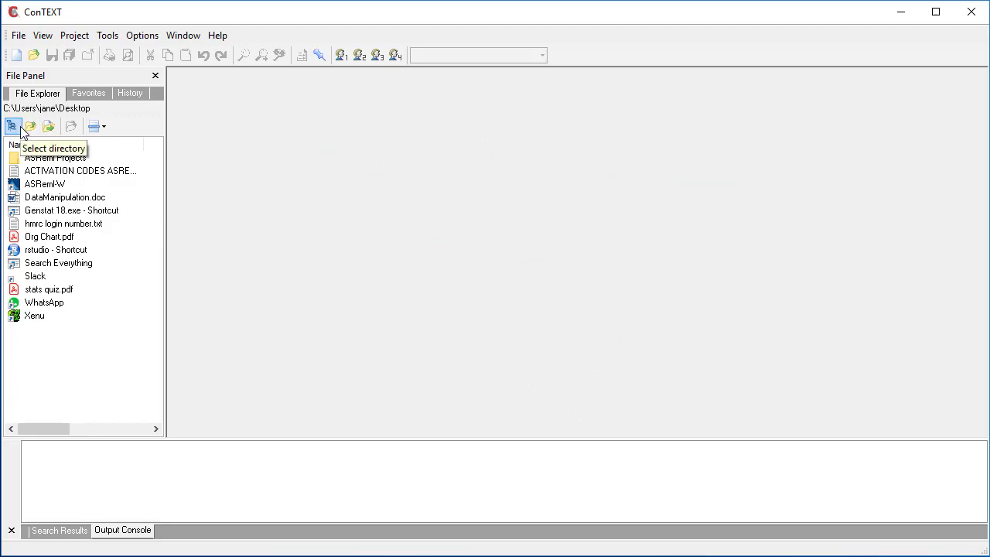
Step: Point ConTEXT's file panel at ASReml Projects and open oats.as
left_click(20, 130)
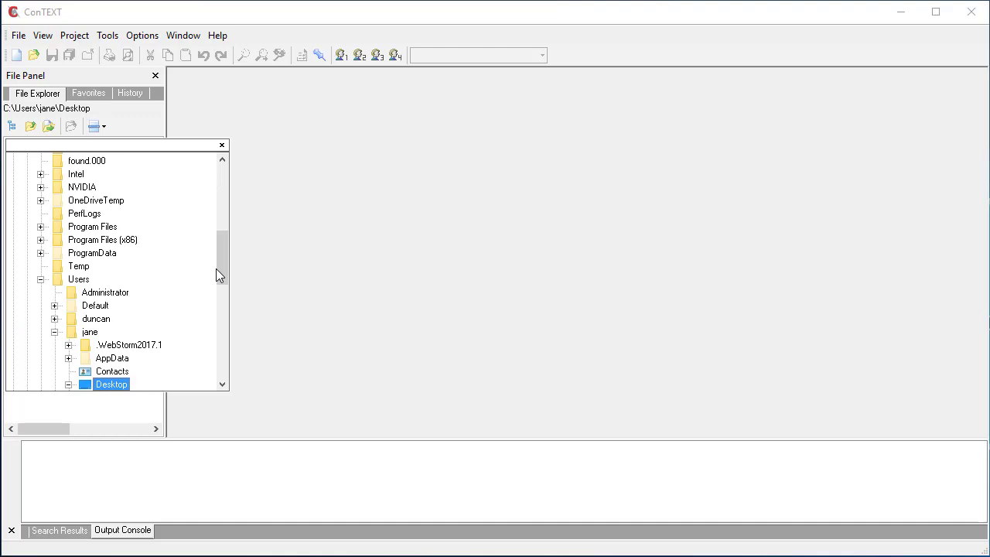
left_click_drag(216, 268, 216, 283)
left_click(149, 329)
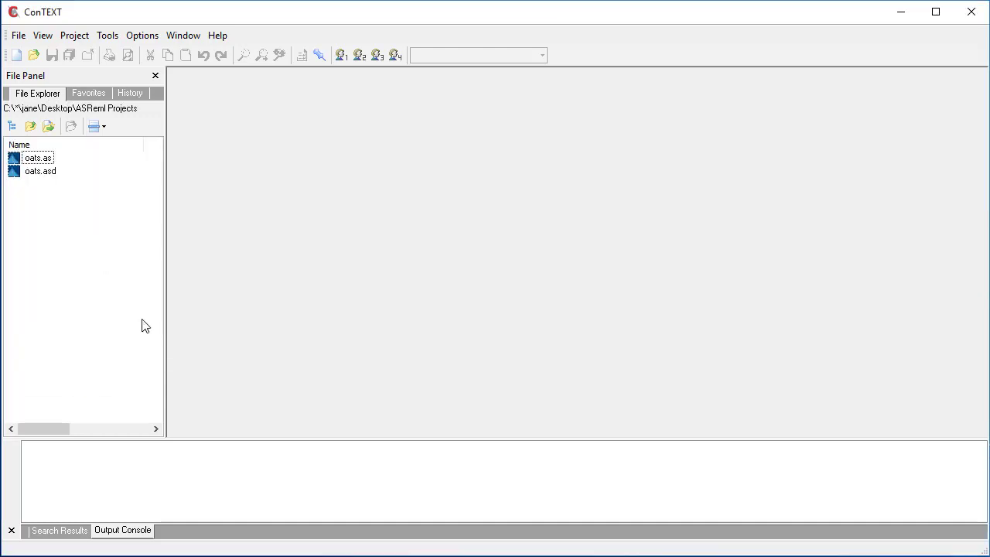
double_click(48, 161)
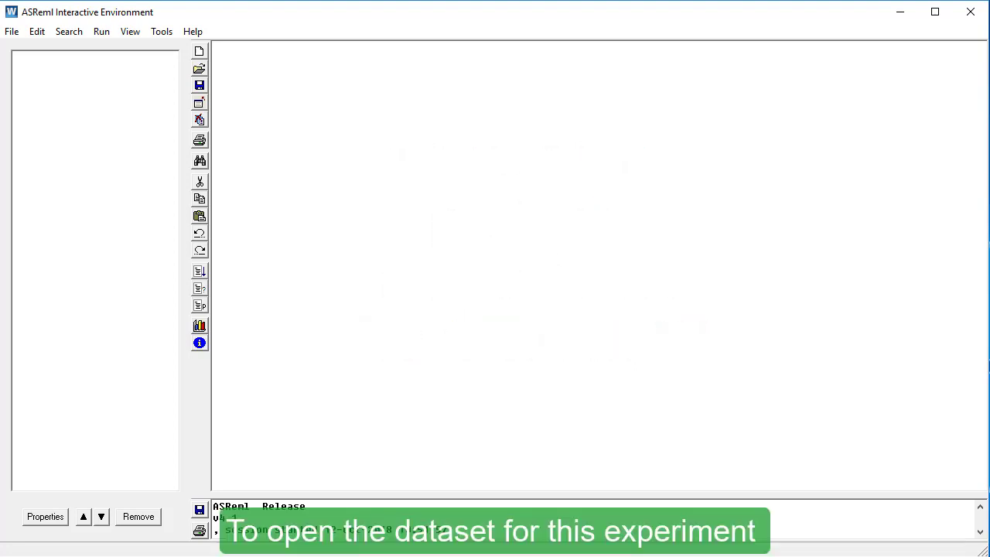
Step: Create a new project based on Desktop\ASReml Projects\oats.as as its existing program file
left_click(19, 34)
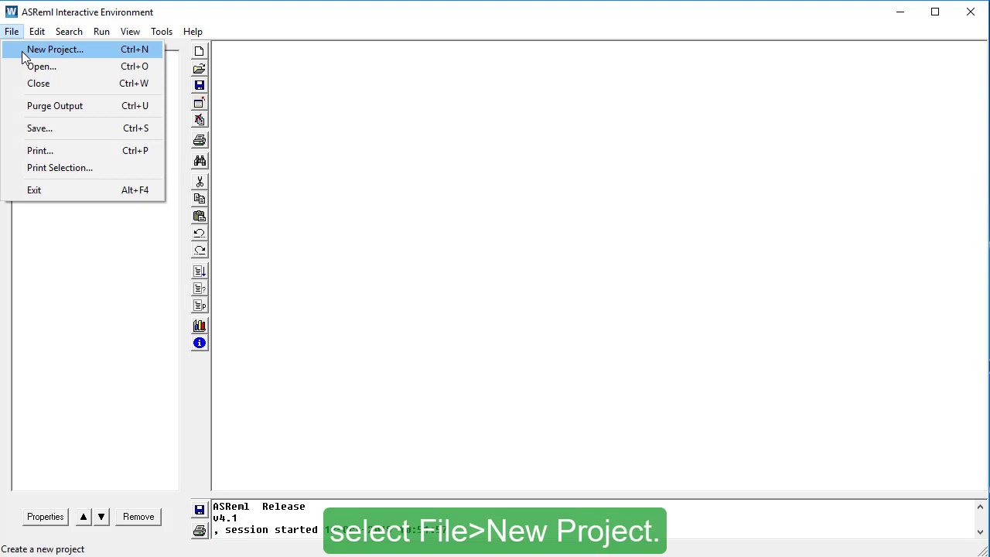
left_click(23, 53)
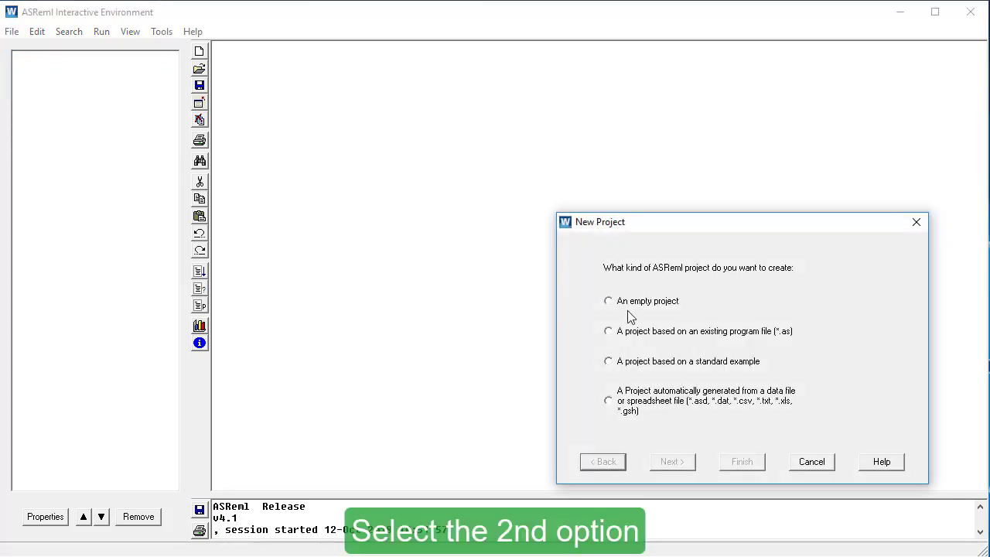
left_click(608, 332)
left_click(692, 463)
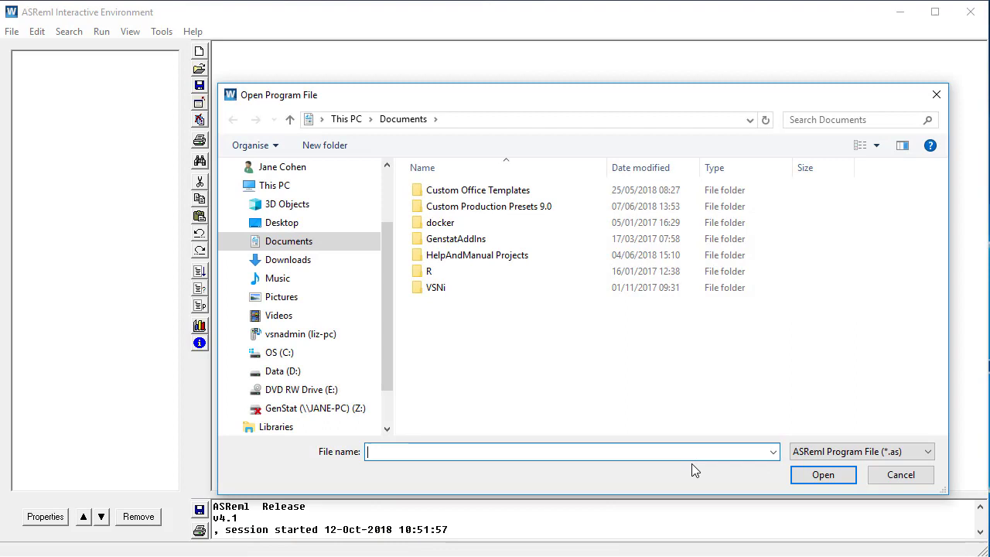
left_click(307, 225)
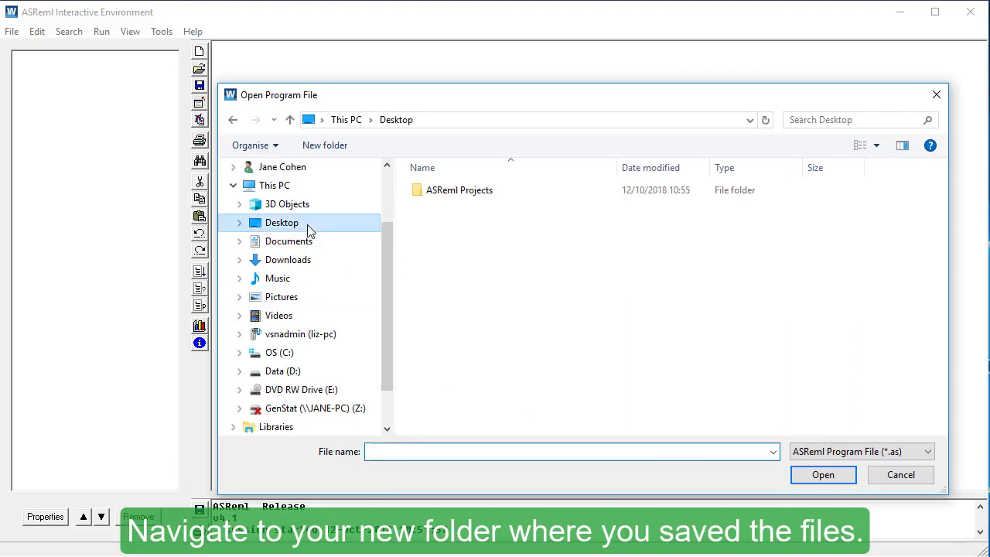
double_click(477, 193)
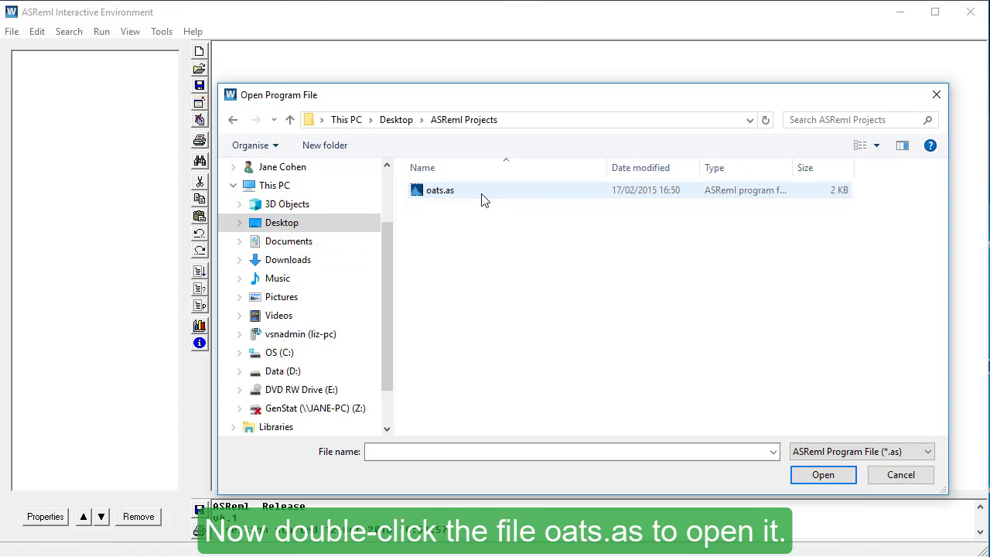
double_click(454, 193)
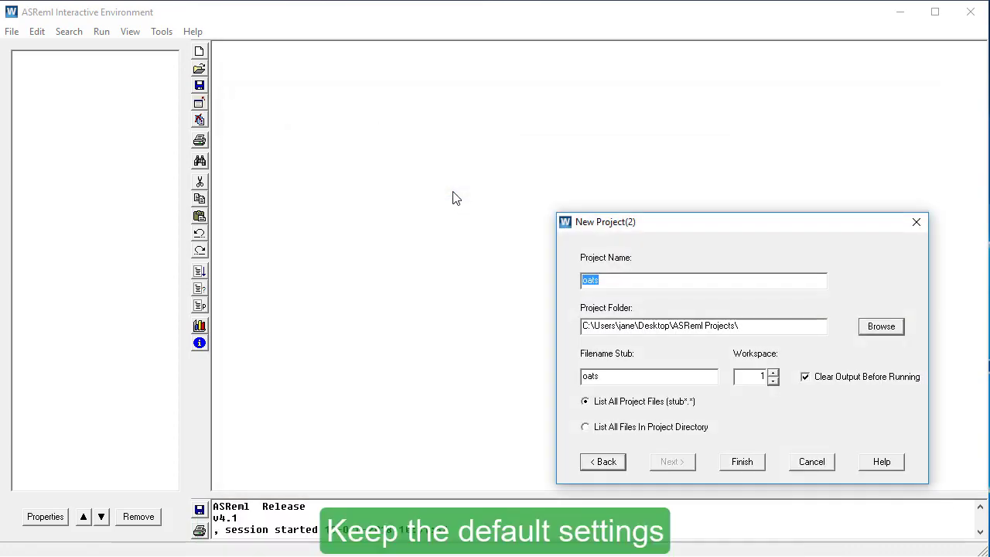
left_click(758, 464)
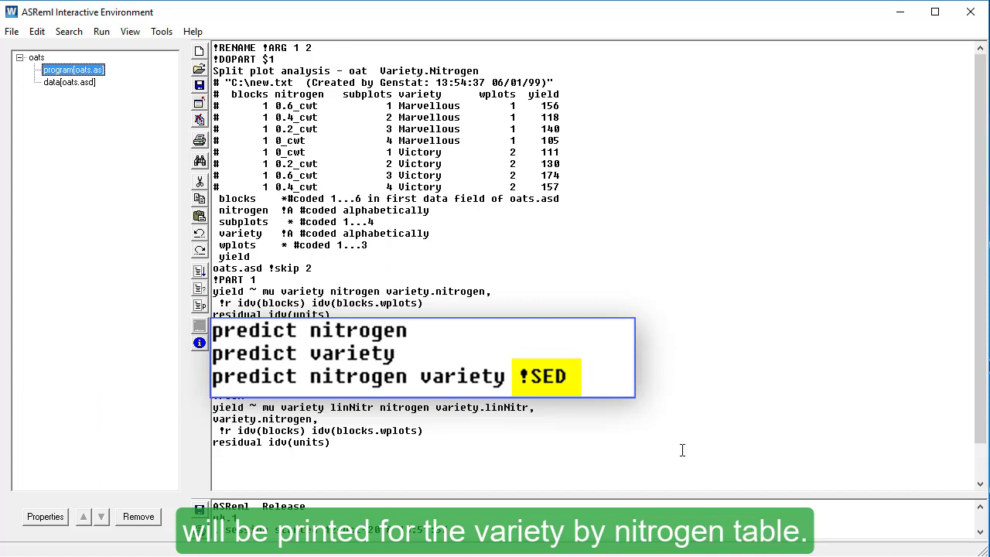
Step: Run the oats program and dismiss the progress dialog to view the oats1.asr report
left_click(102, 31)
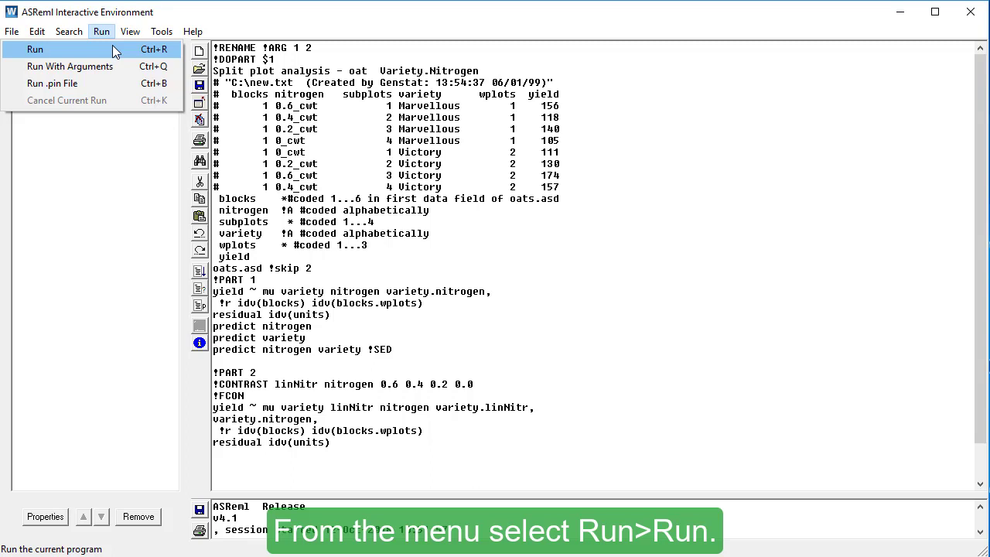
left_click(112, 49)
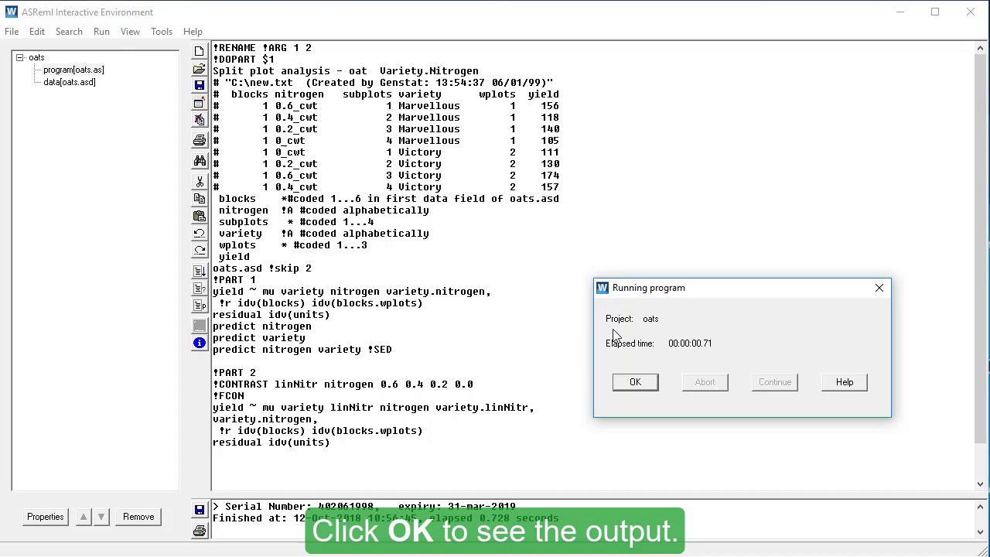
left_click(654, 385)
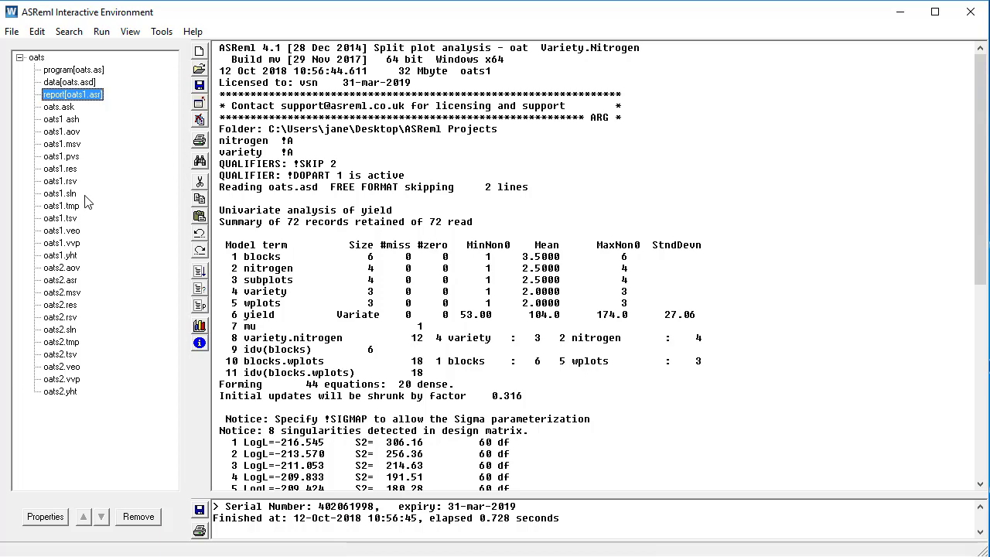
Step: View oats1.sln and oats1.yht in turn, ending on the predicted values in oats1.pvs
left_click(62, 193)
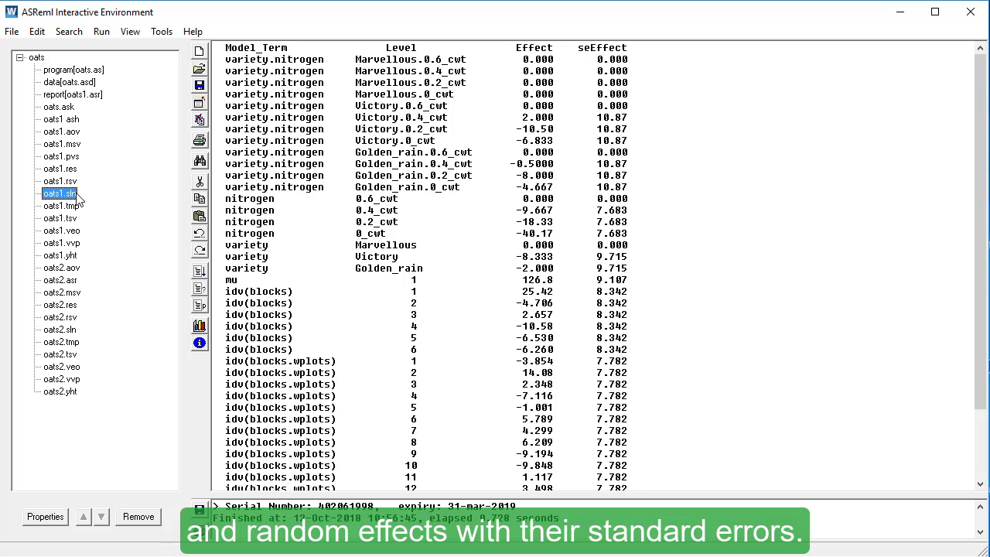
left_click(76, 257)
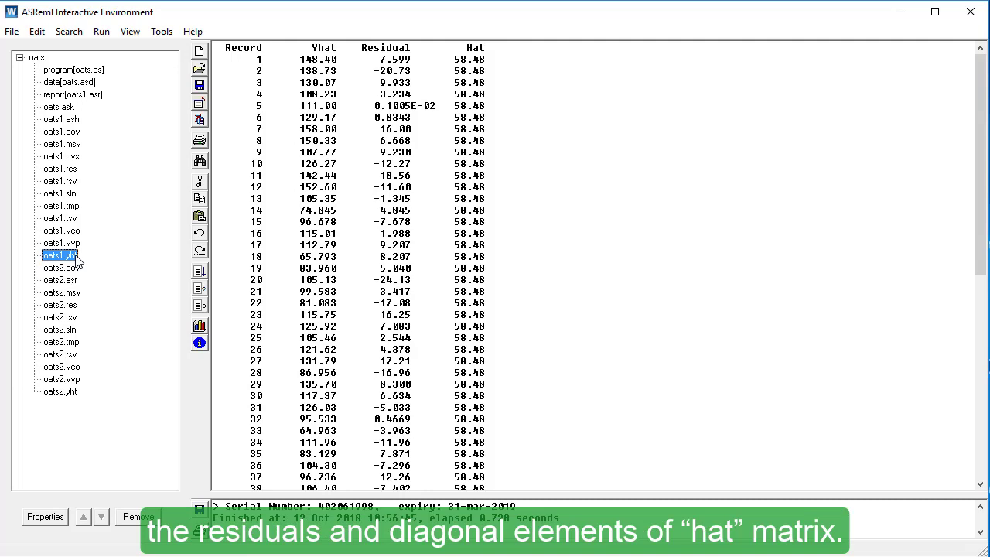
left_click(79, 159)
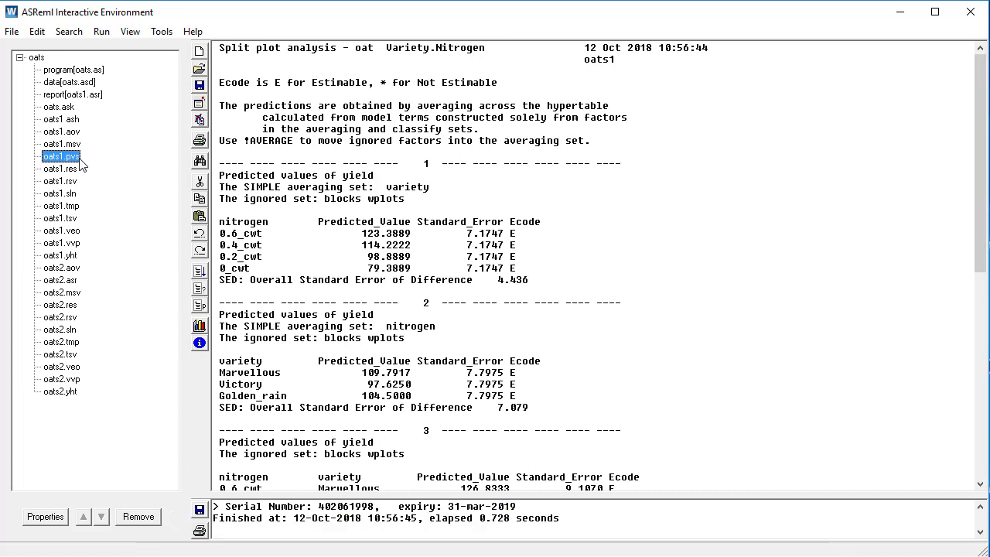
Step: Show the oats1.asr report scrolled down to the variance components and Wald F statistics
left_click(98, 96)
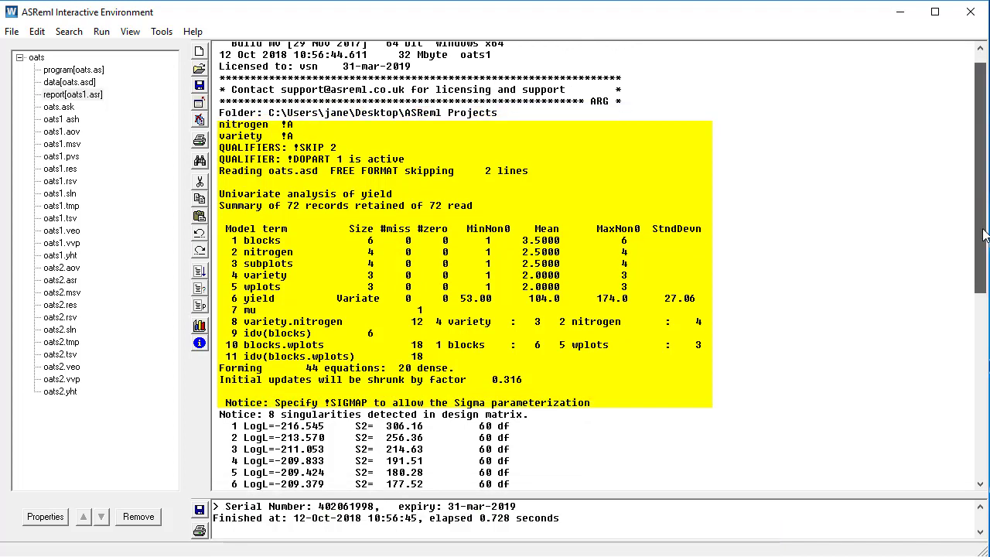
scroll(596, 263, "down", 10)
scroll(595, 263, "down", 1)
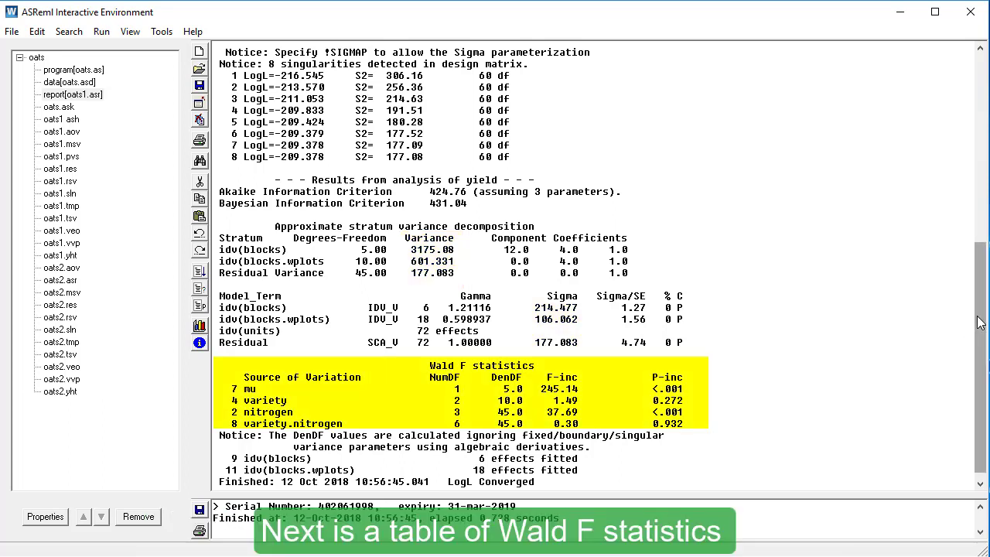
scroll(981, 322, "down", 1)
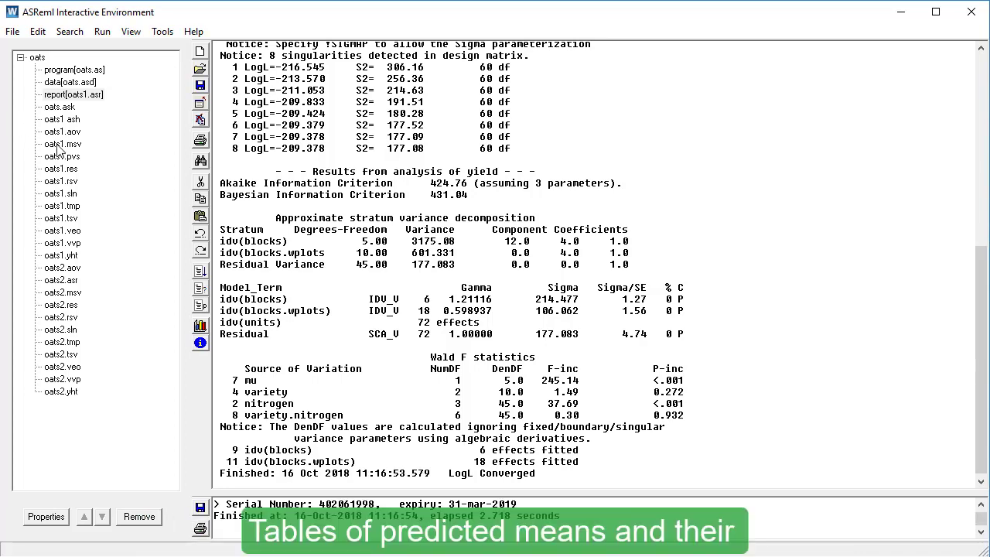
Step: Show oats1.pvs scrolled down to the nitrogen-by-variety SED matrix
left_click(70, 157)
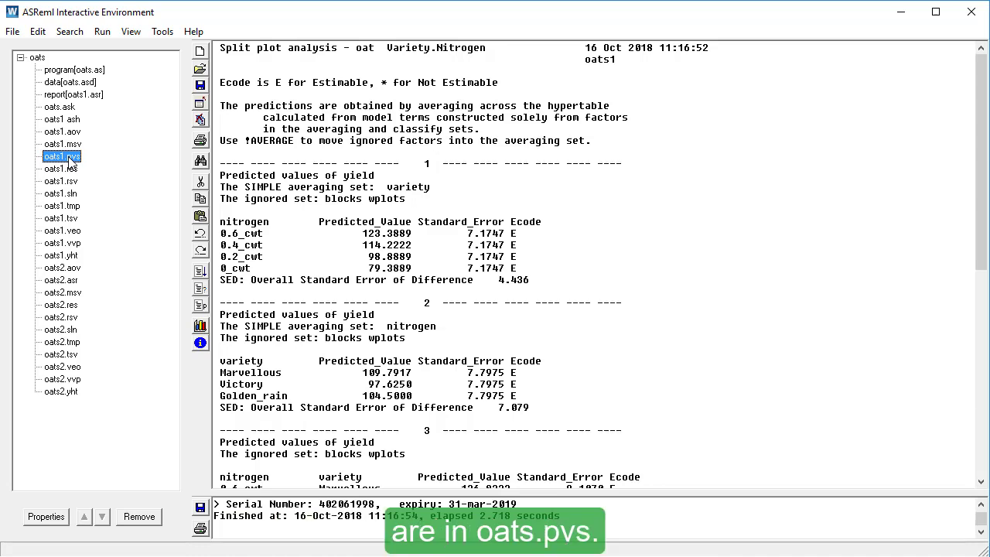
left_click_drag(981, 155, 980, 360)
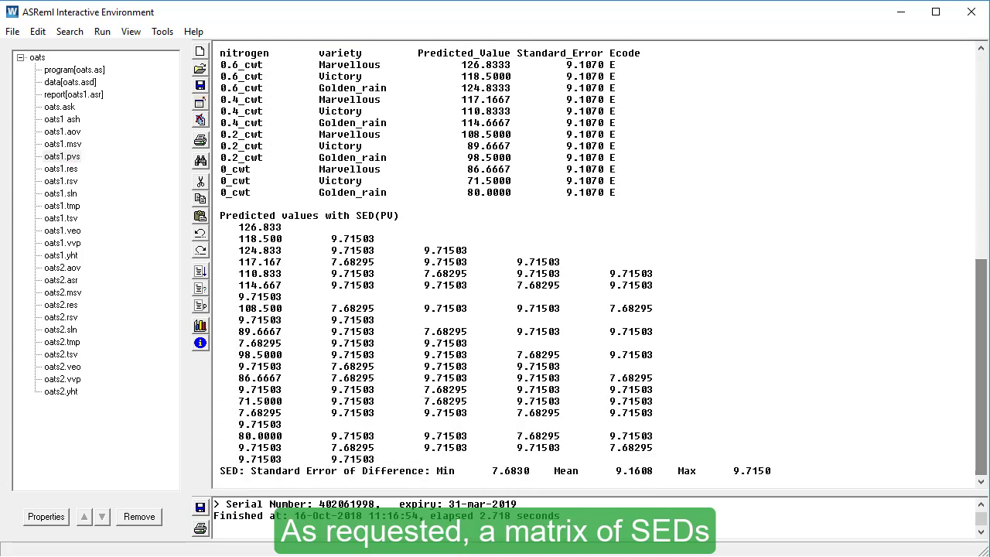